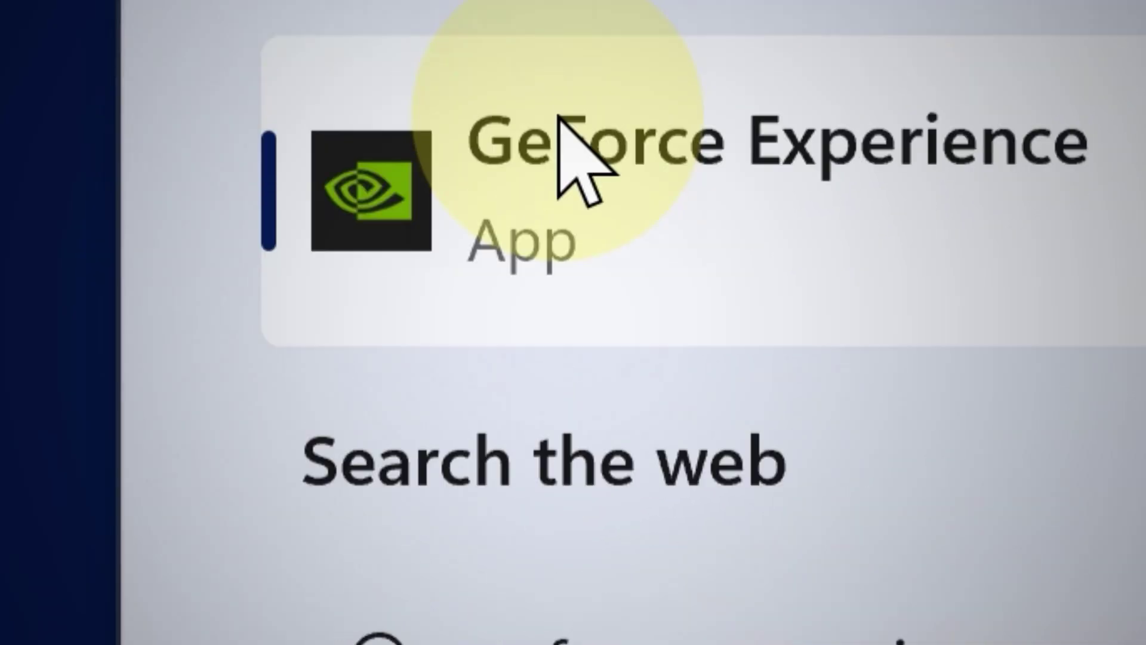
# Step: Launch GeForce Experience from the Start menu search results
pyautogui.click(558, 141)
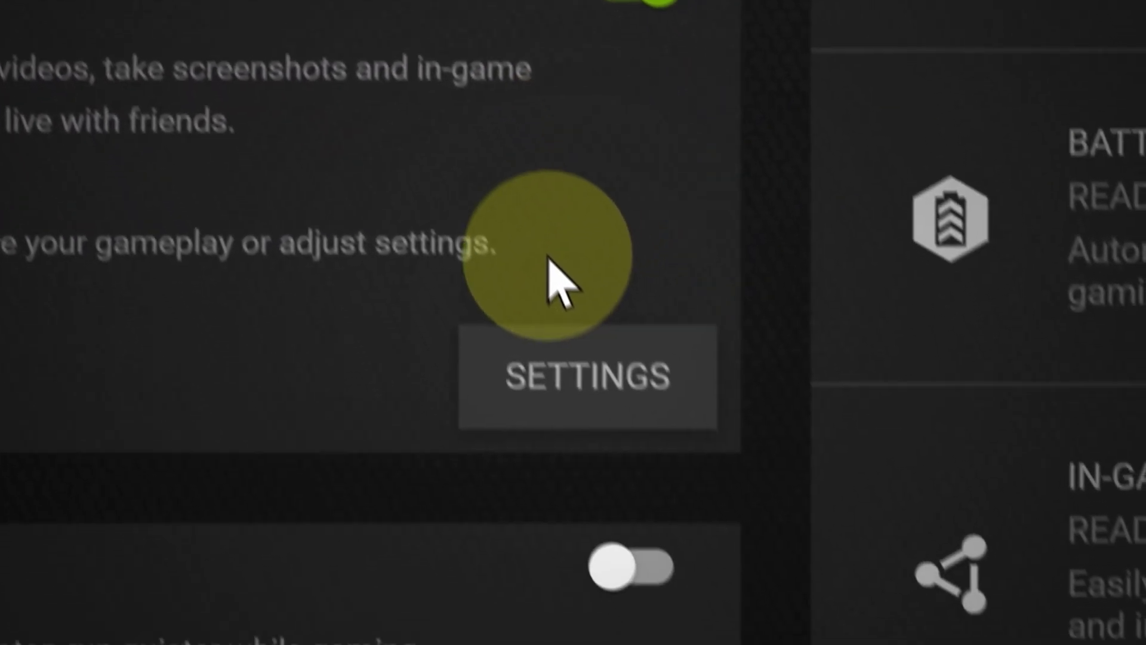
# Step: Open the In-Game Overlay's settings from its card in GeForce Experience settings
pyautogui.click(583, 380)
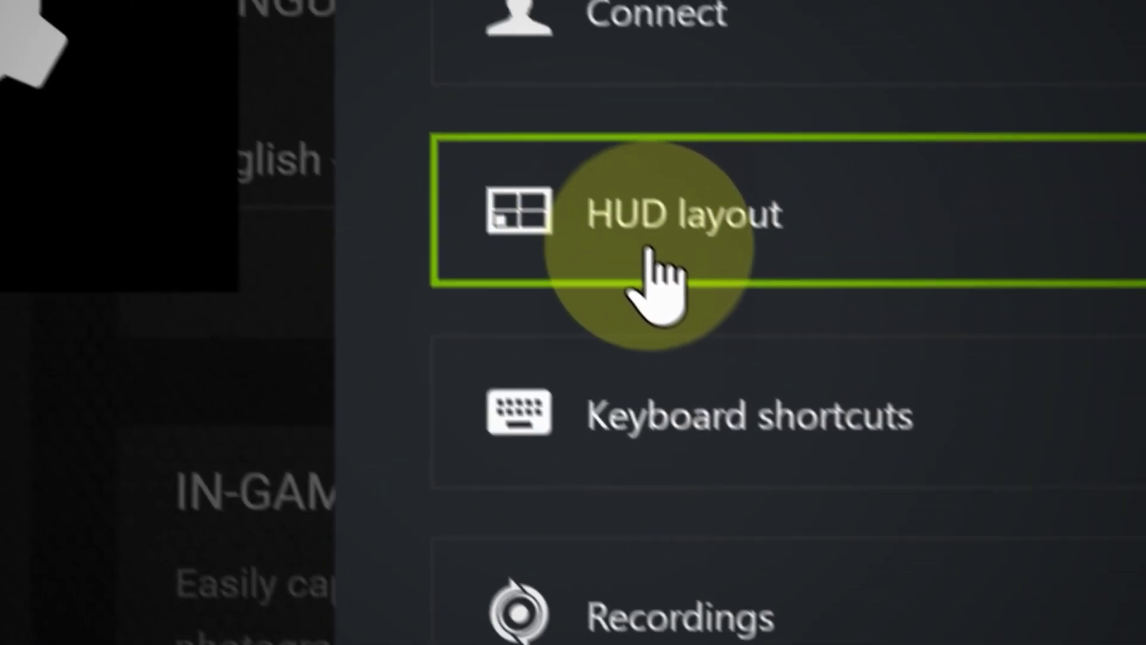
# Step: Open HUD layout in the overlay settings to reach the Performance counter positions
pyautogui.click(651, 254)
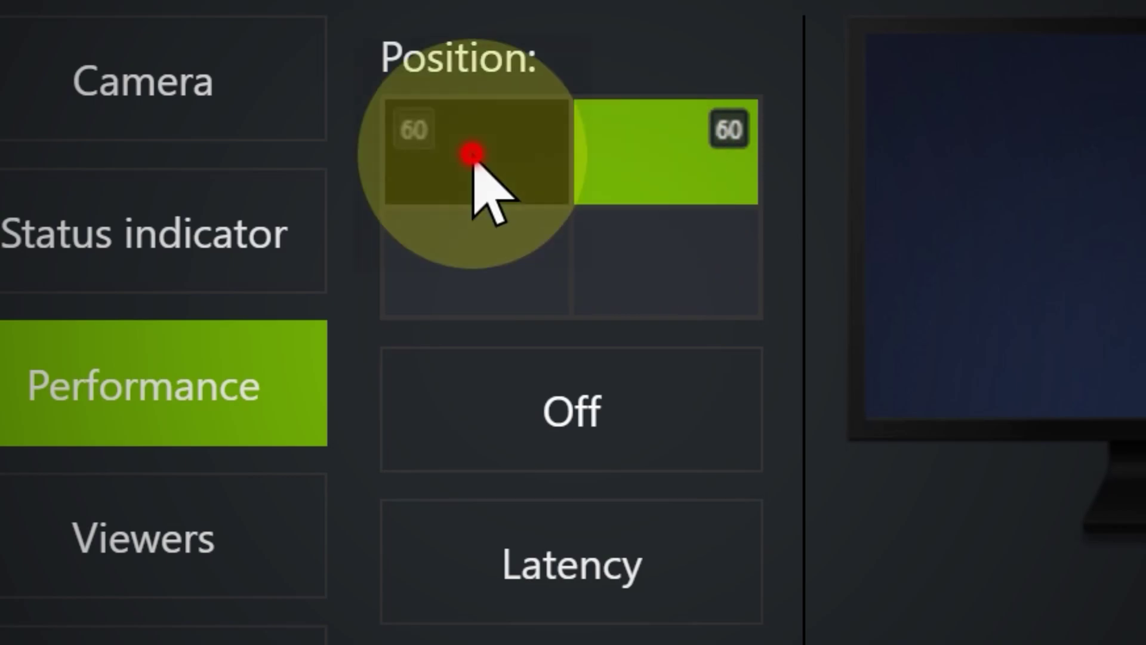
# Step: Try several Position grid corners, then settle the FPS counter in the bottom-left
pyautogui.click(472, 154)
pyautogui.click(477, 266)
pyautogui.click(654, 268)
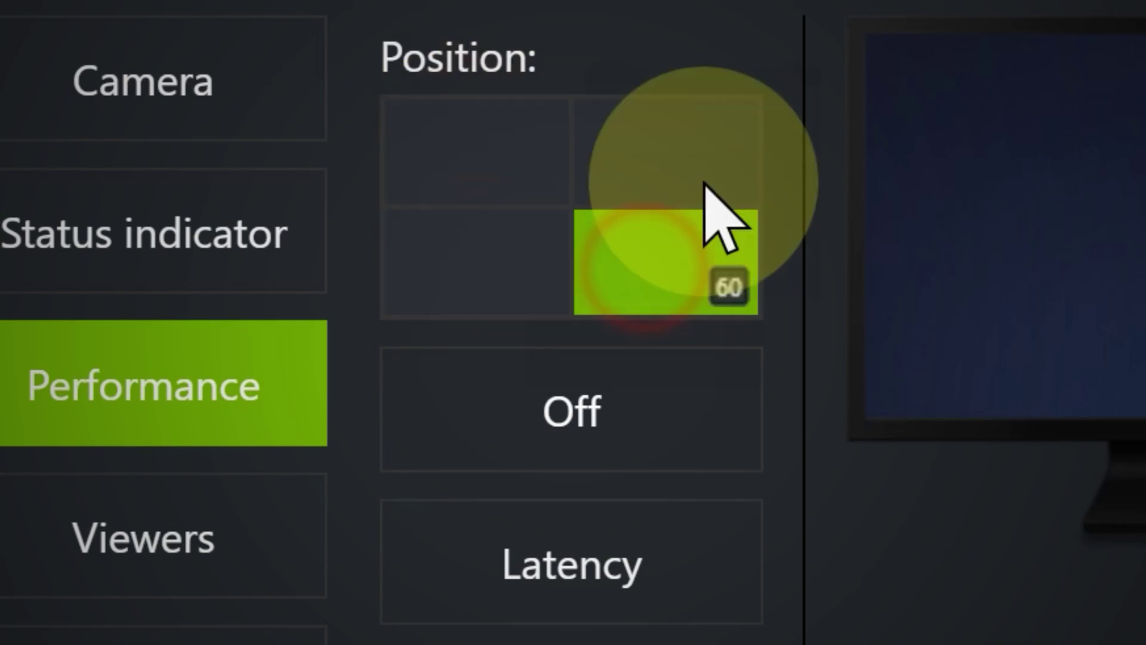
pyautogui.click(724, 148)
pyautogui.click(524, 184)
pyautogui.click(485, 255)
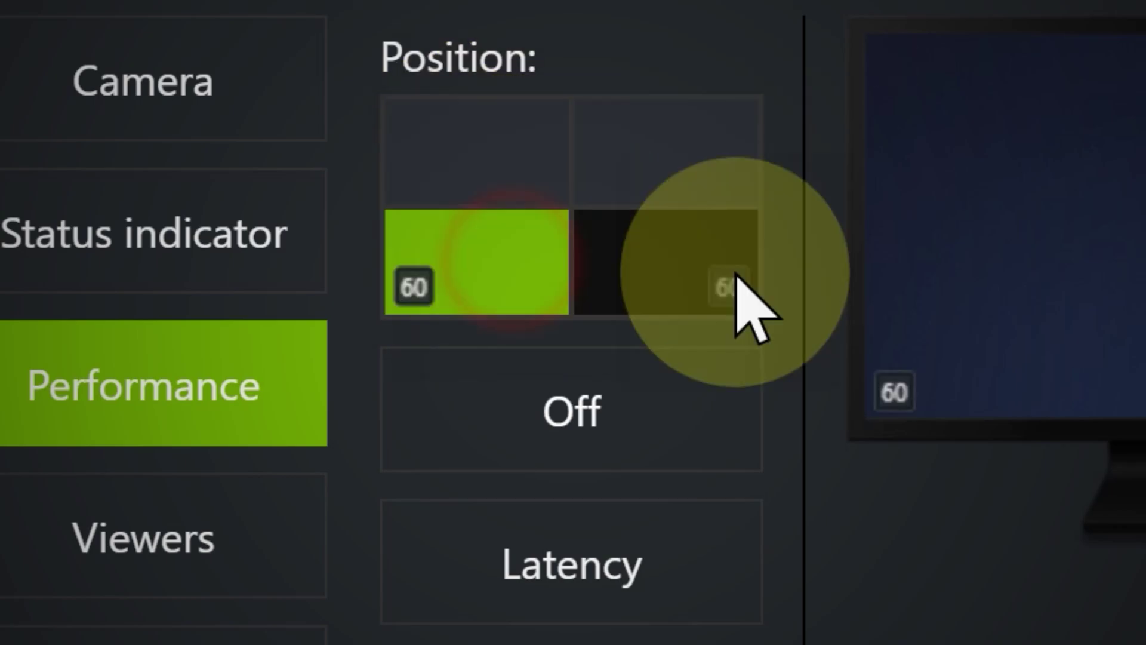